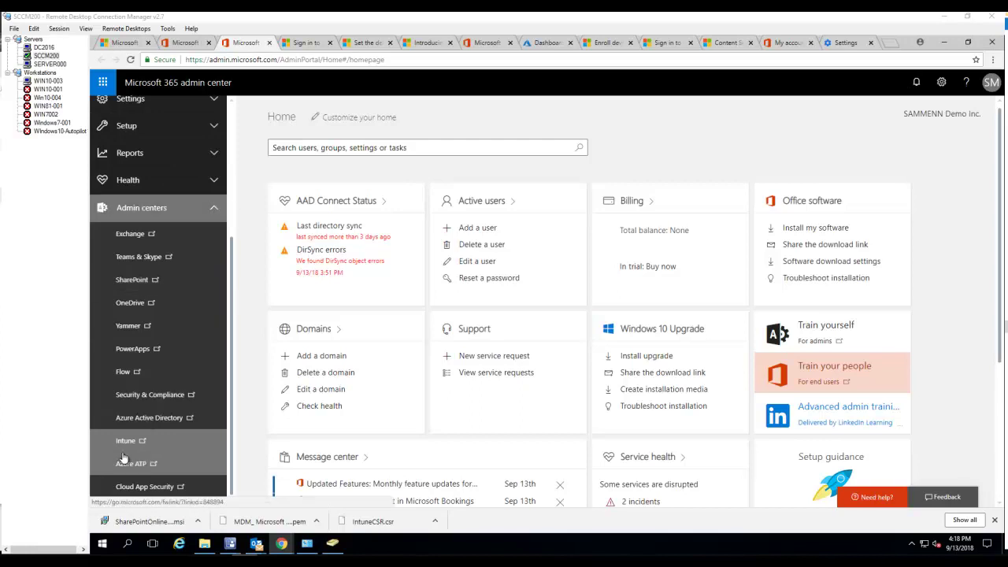
Open Intune's conditional access policies and start a new policy named "Exchange Online Conditional Access Demo".
left_click(128, 444)
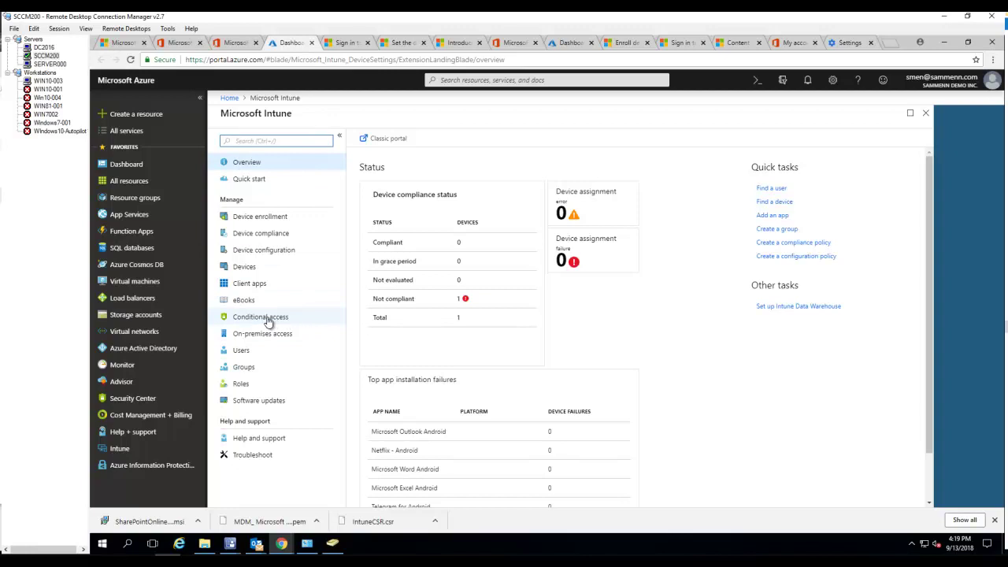
left_click(268, 318)
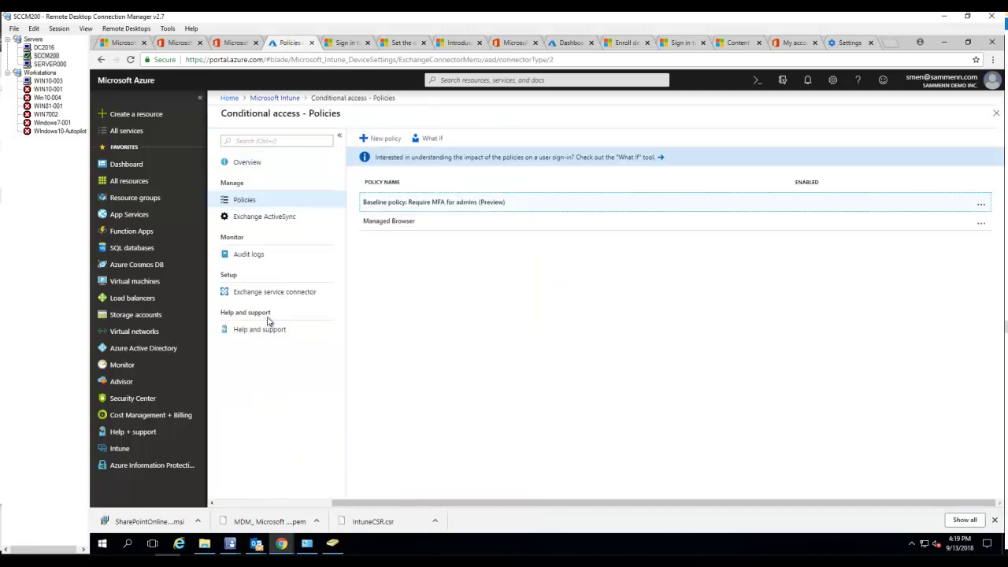
left_click(377, 140)
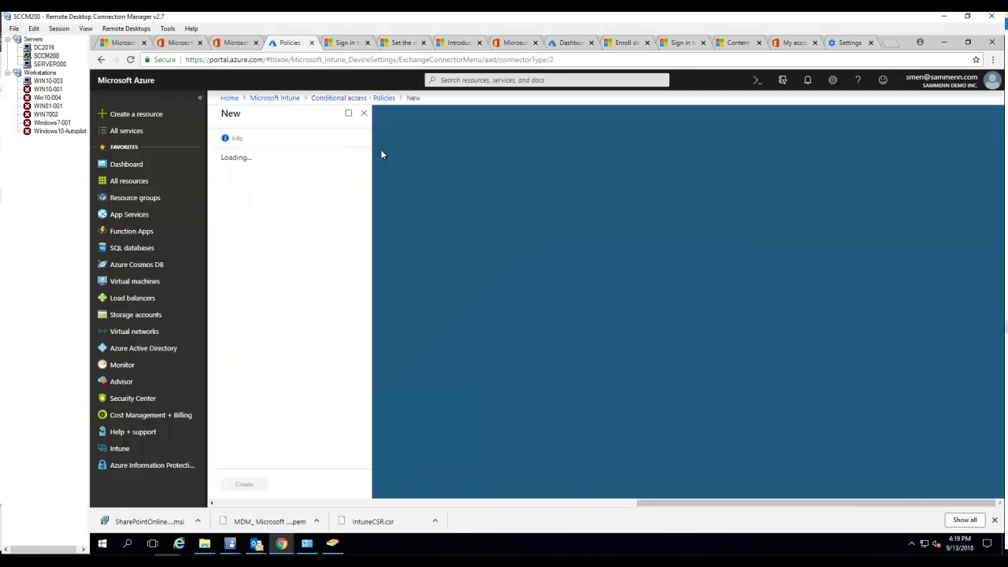
left_click(331, 171)
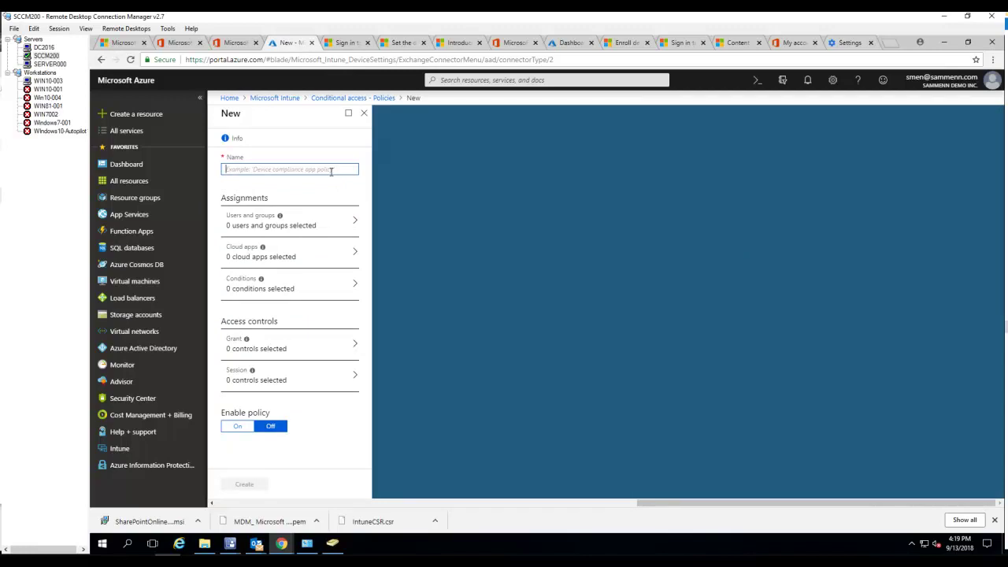
type("S")
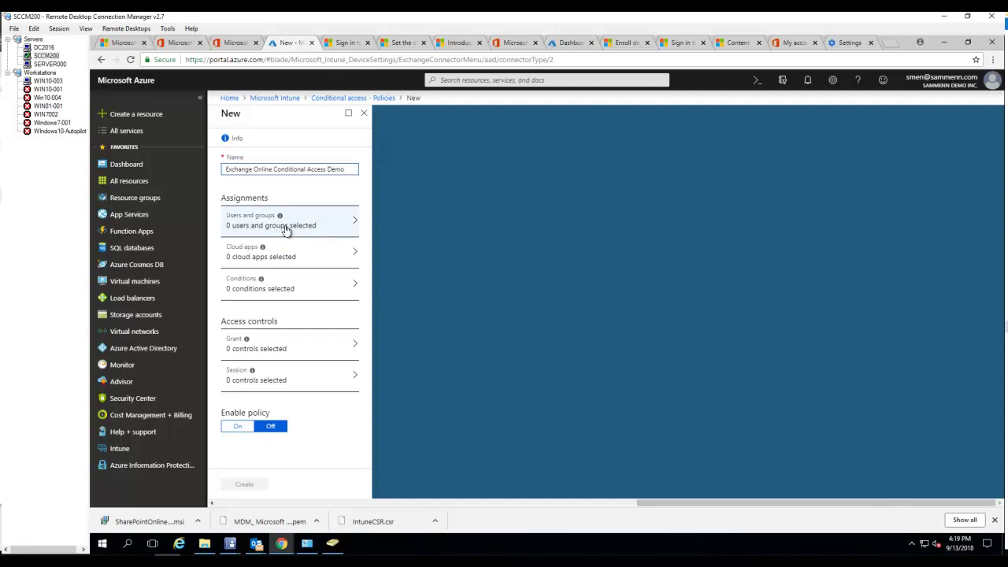
Assign the policy to the selected group "Intune Test Group Office365 Security Group", found by searching for "intun".
left_click(299, 229)
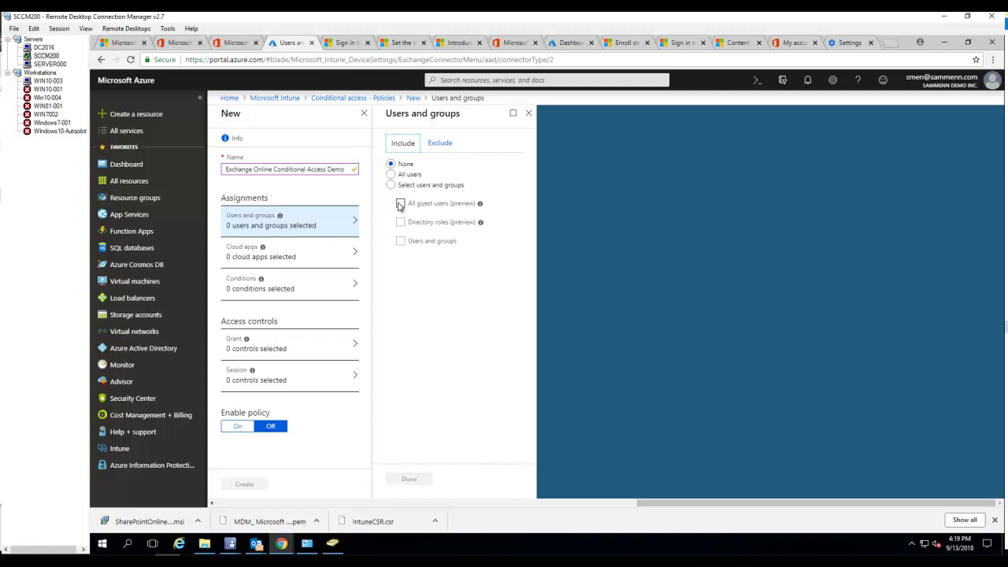
left_click(391, 186)
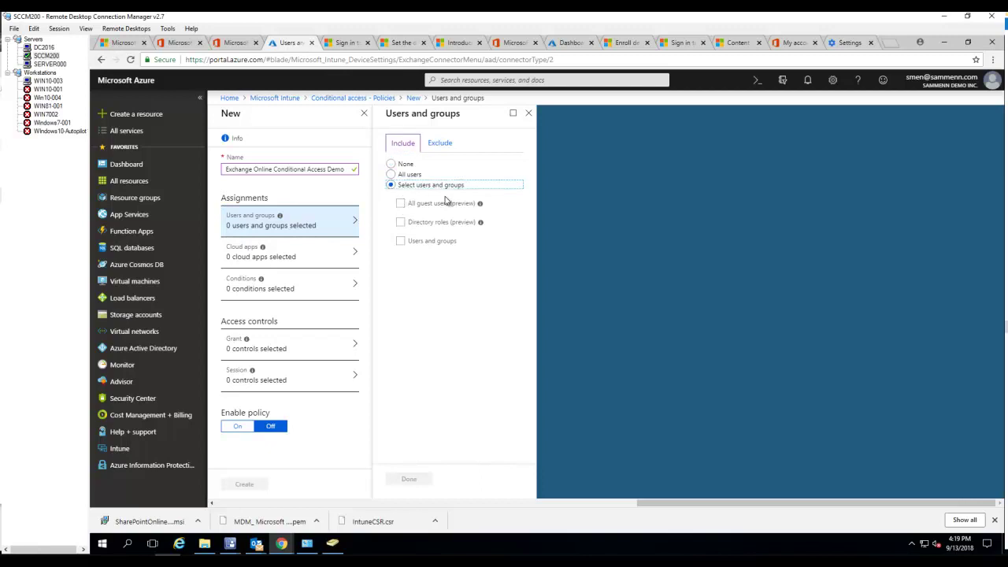
left_click(400, 241)
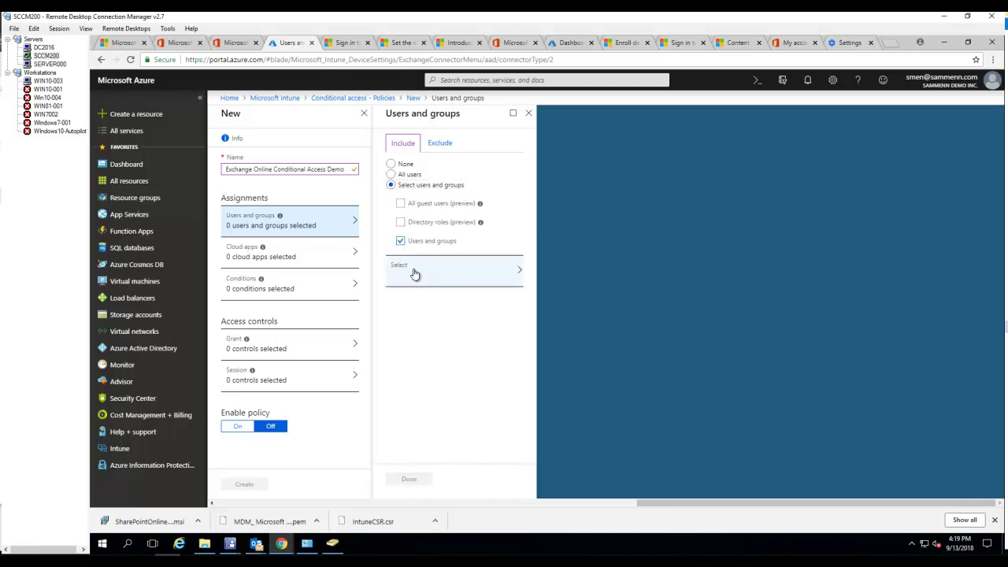
left_click(421, 271)
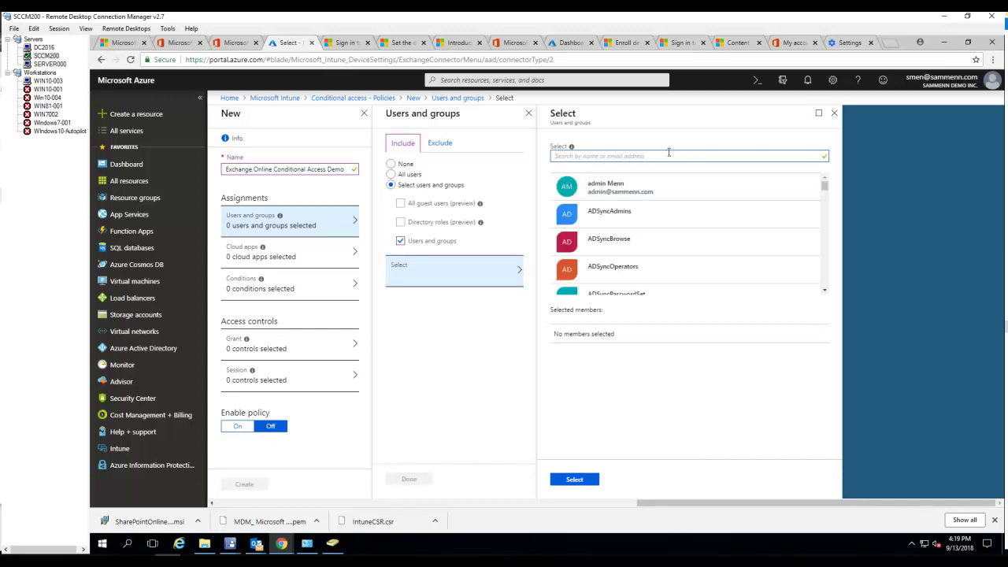
type("intun")
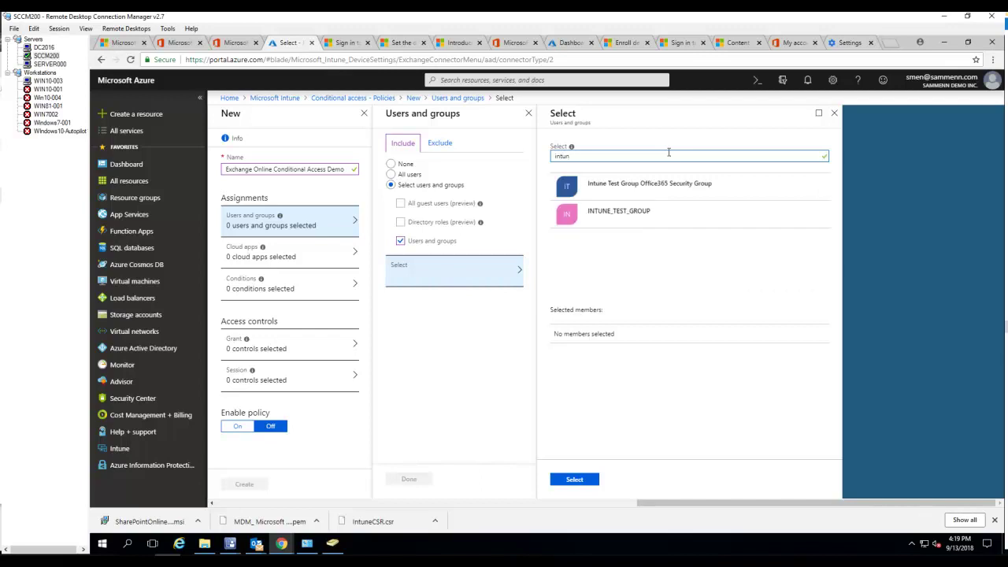
left_click(621, 188)
left_click(578, 482)
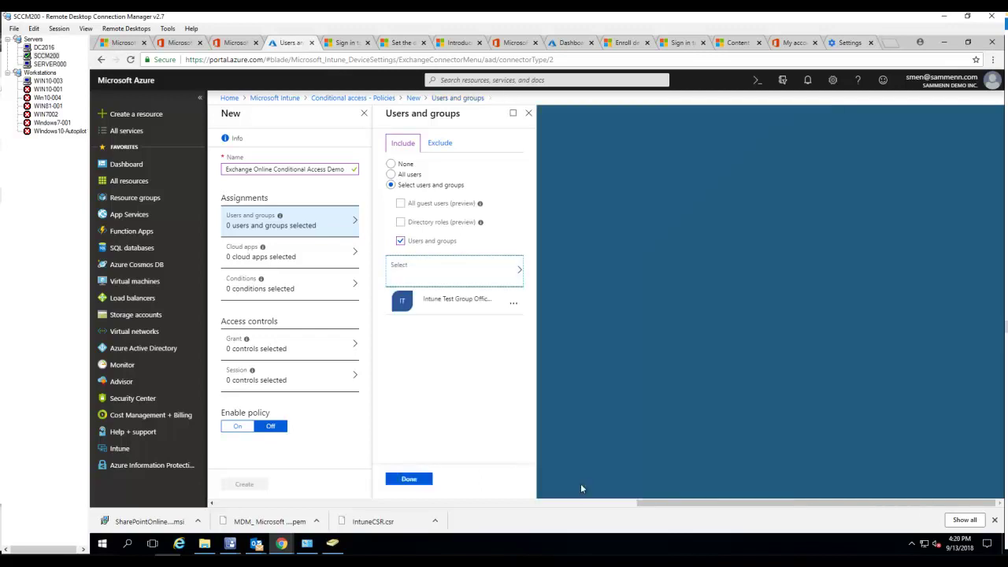
left_click(409, 479)
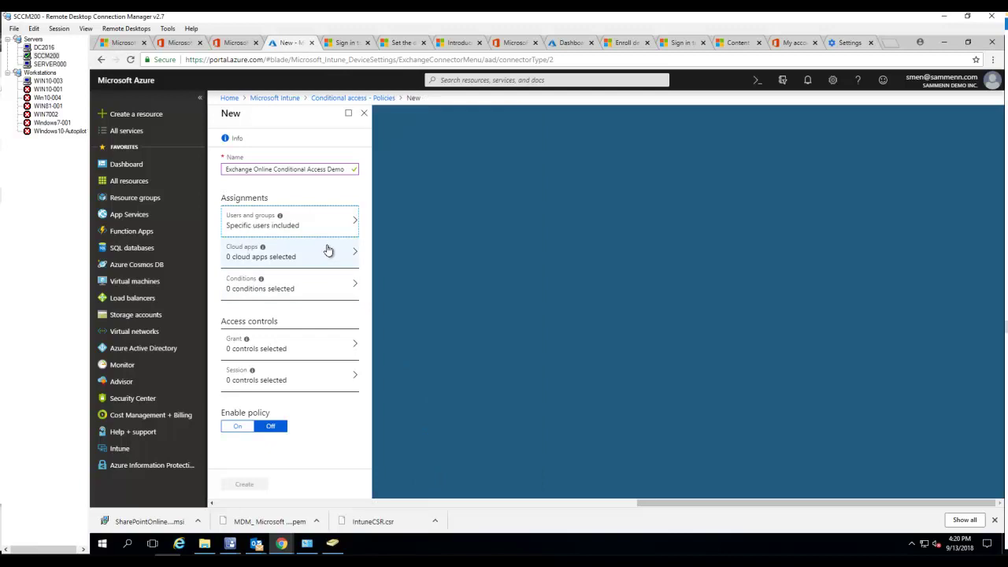
Include Office 365 Exchange Online as the selected cloud app for the policy.
left_click(305, 256)
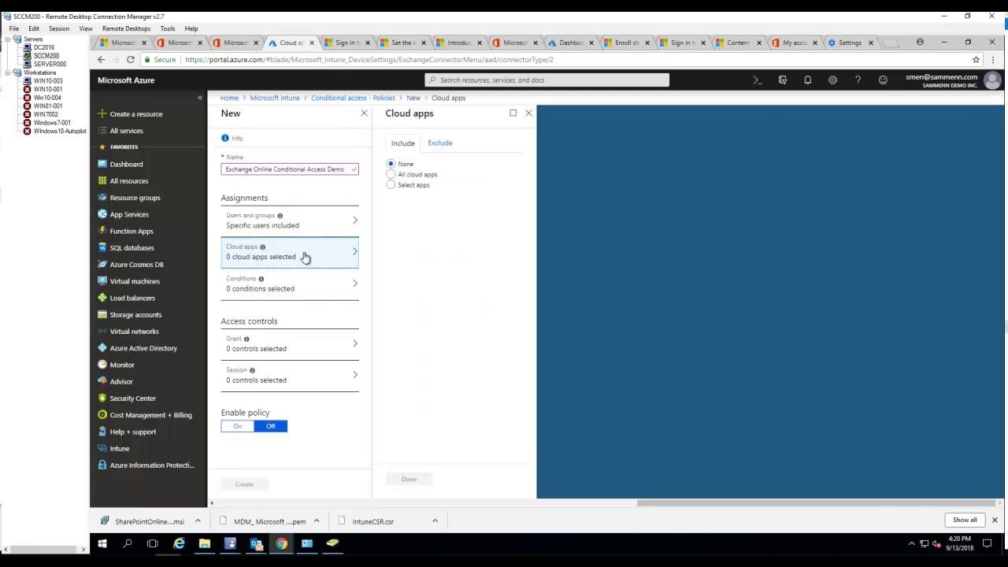
left_click(394, 187)
left_click(412, 215)
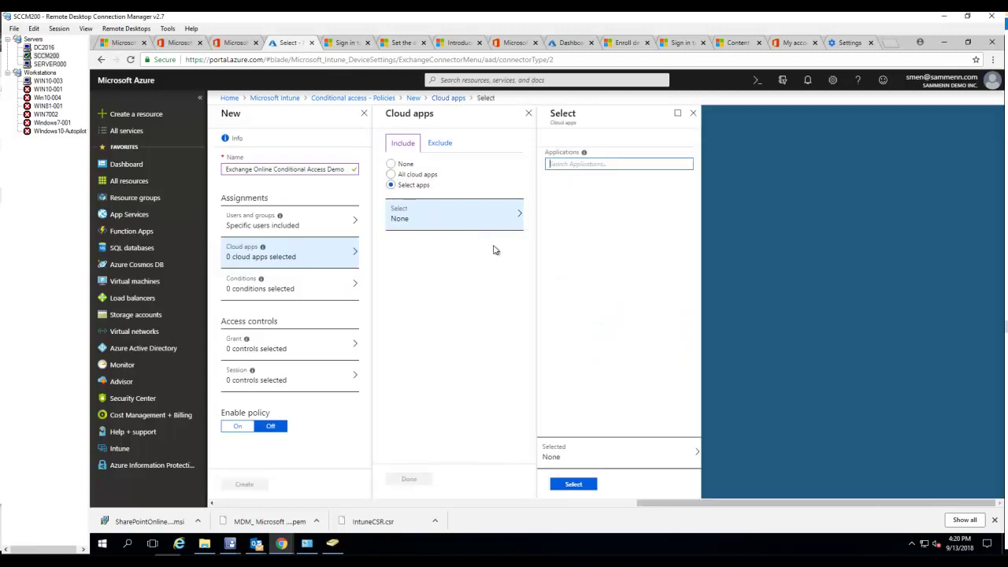
scroll(659, 327, "down", 3)
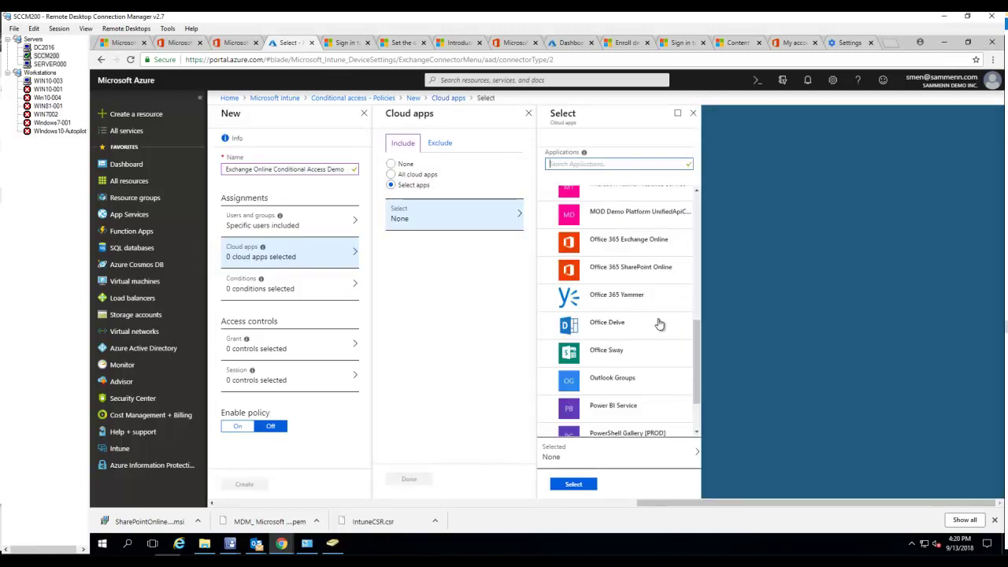
scroll(659, 328, "down", 3)
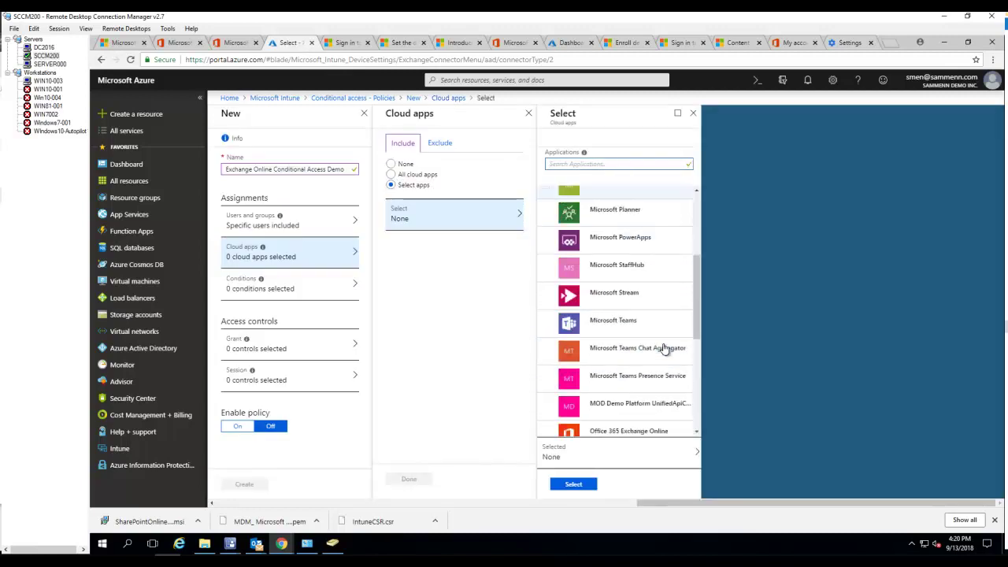
scroll(659, 326, "up", 2)
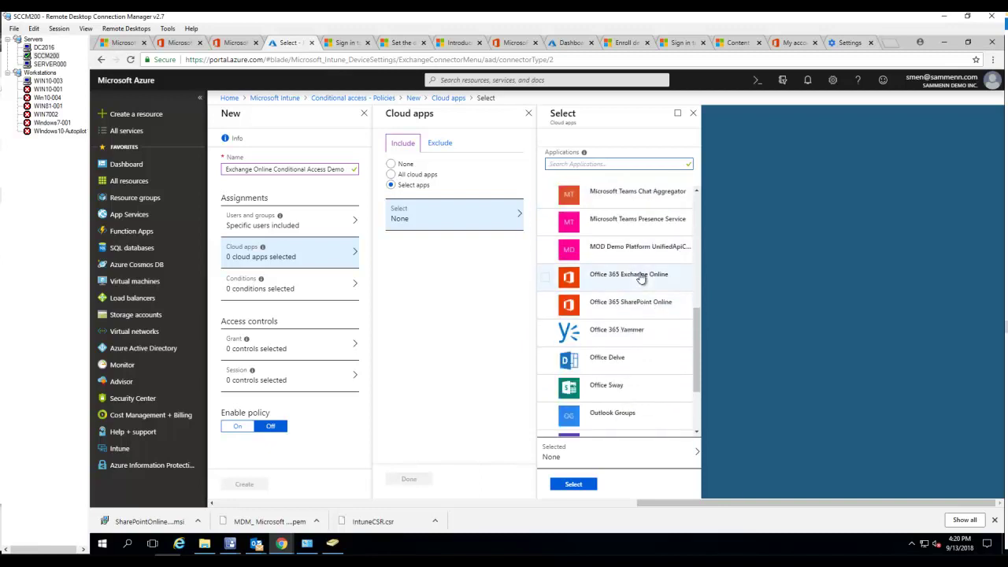
left_click(640, 275)
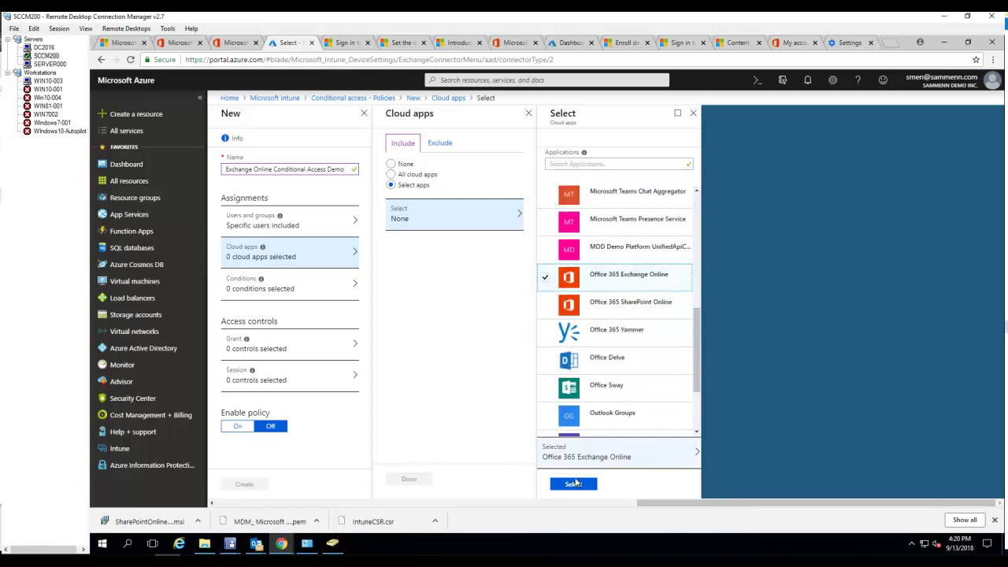
left_click(575, 483)
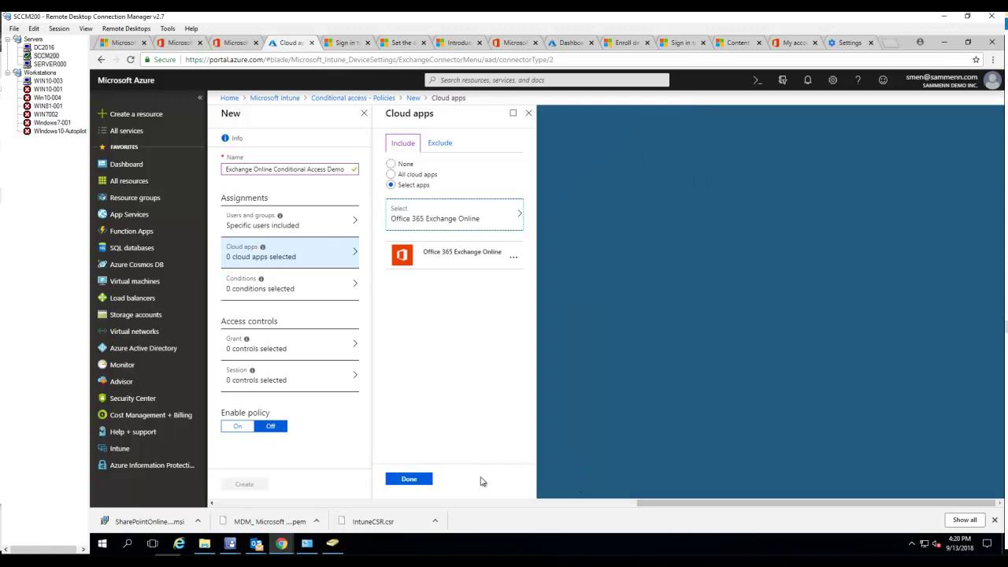
left_click(410, 480)
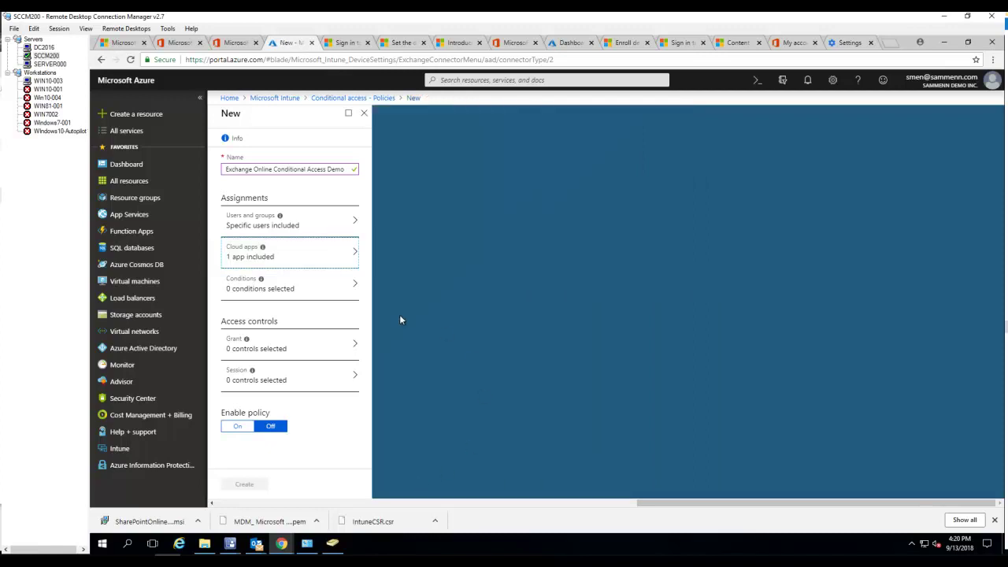
Review the policy's available conditions: sign-in risk, device platforms, locations, client apps and device state.
left_click(299, 288)
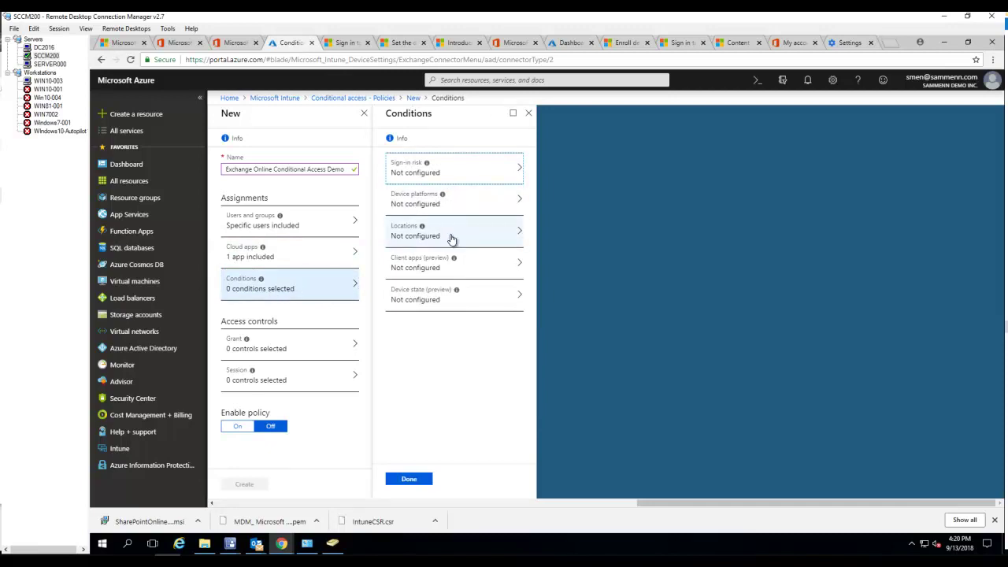
left_click(435, 173)
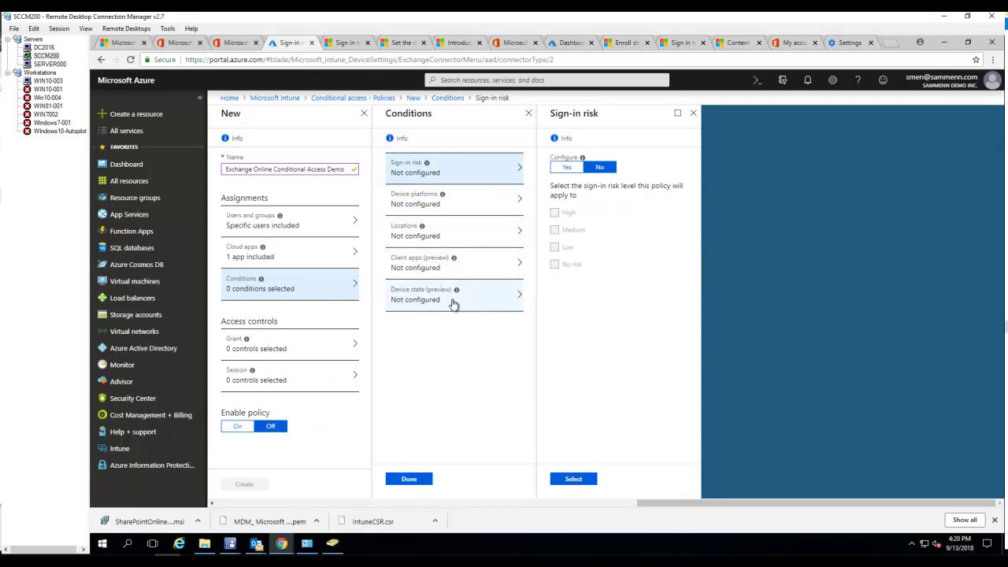
left_click(454, 304)
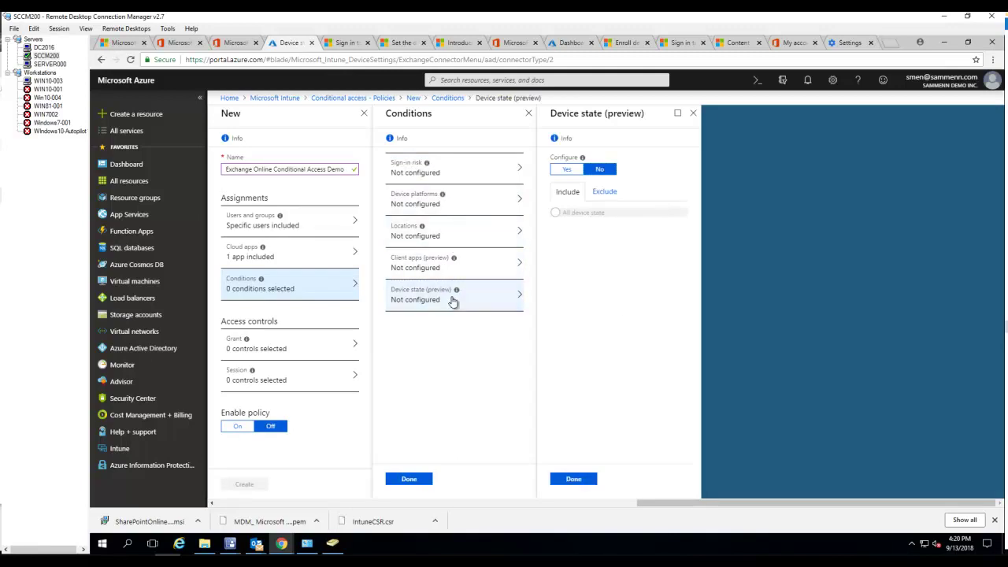
left_click(448, 205)
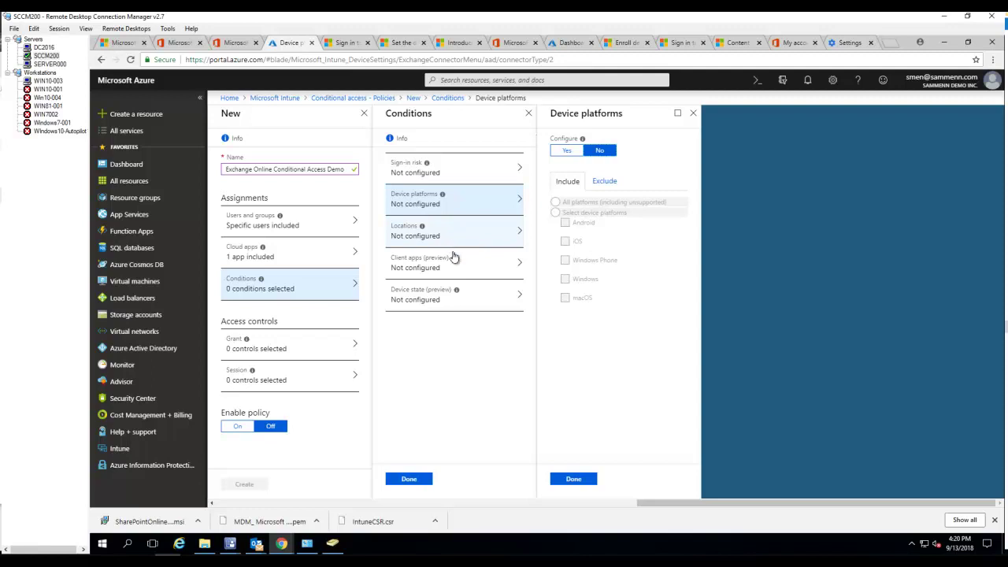
mouse_move(454, 257)
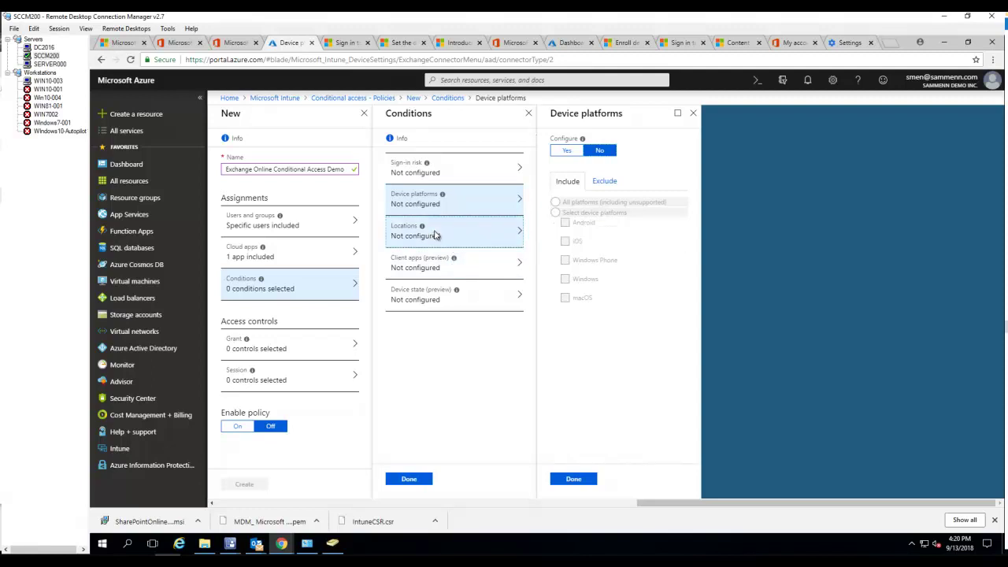
left_click(436, 234)
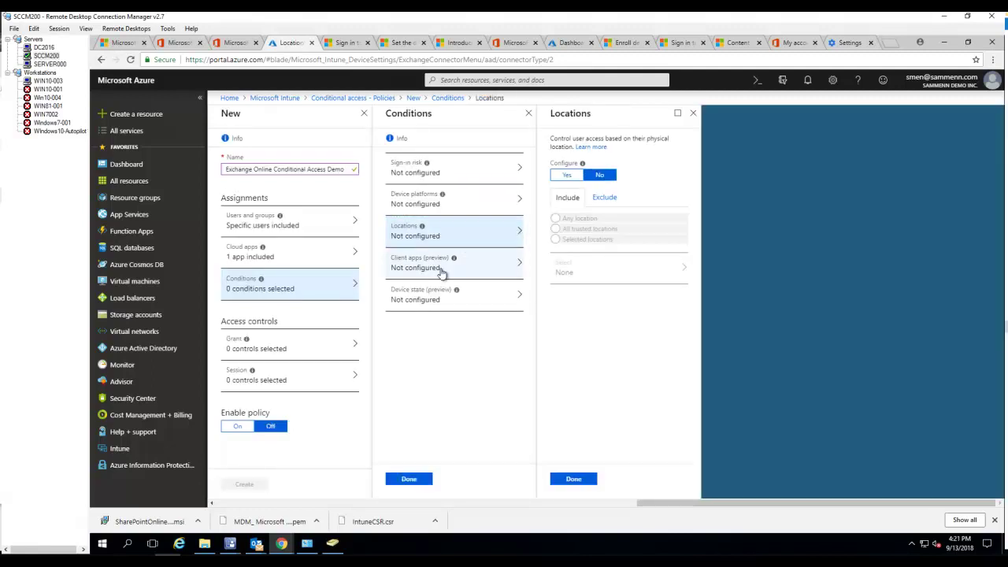
left_click(442, 269)
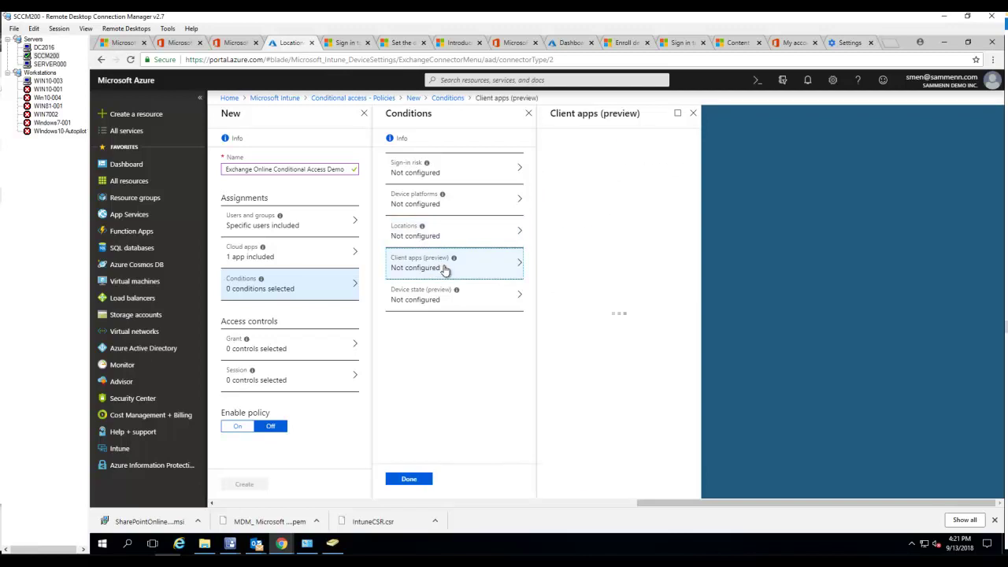
left_click(452, 292)
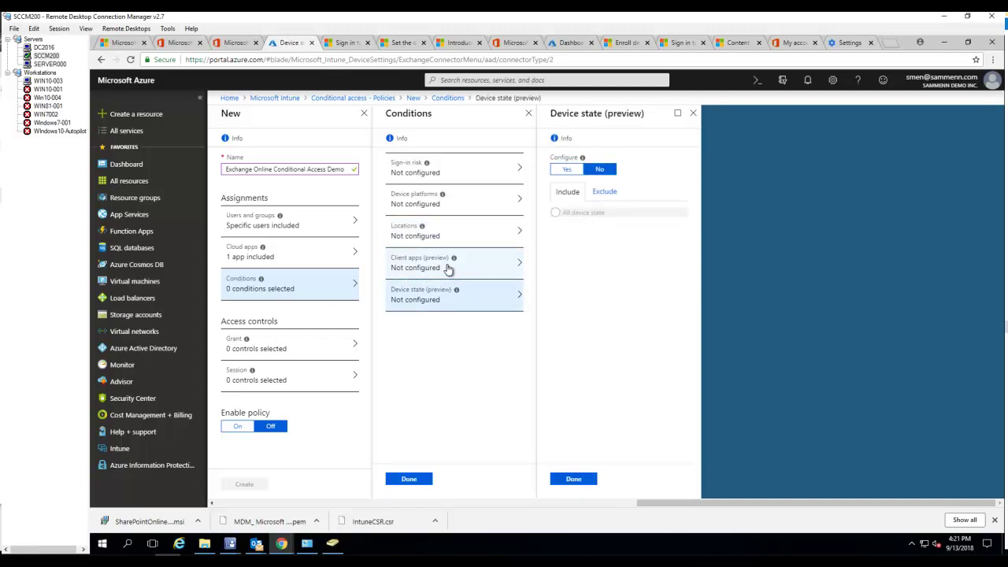
left_click(439, 177)
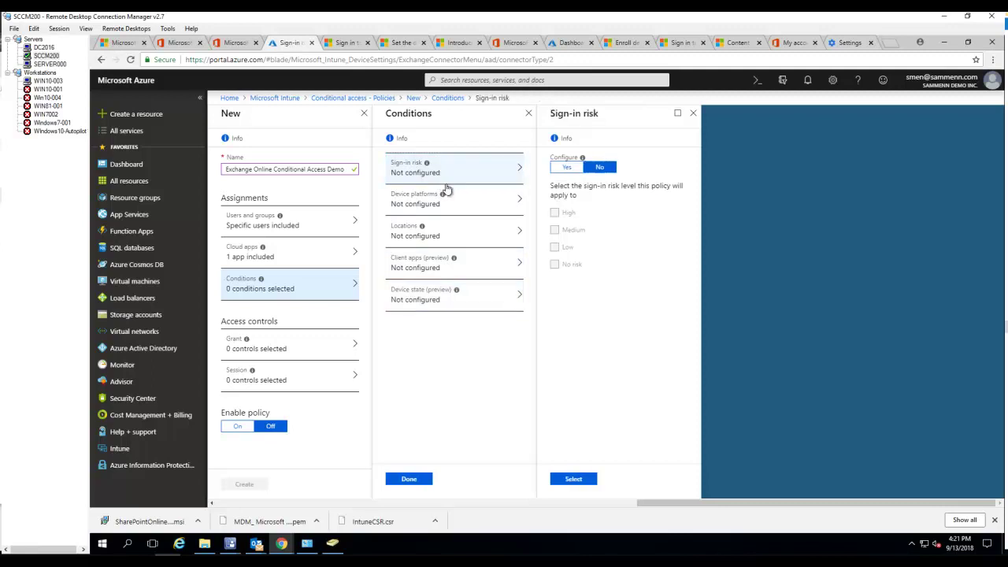
left_click(455, 242)
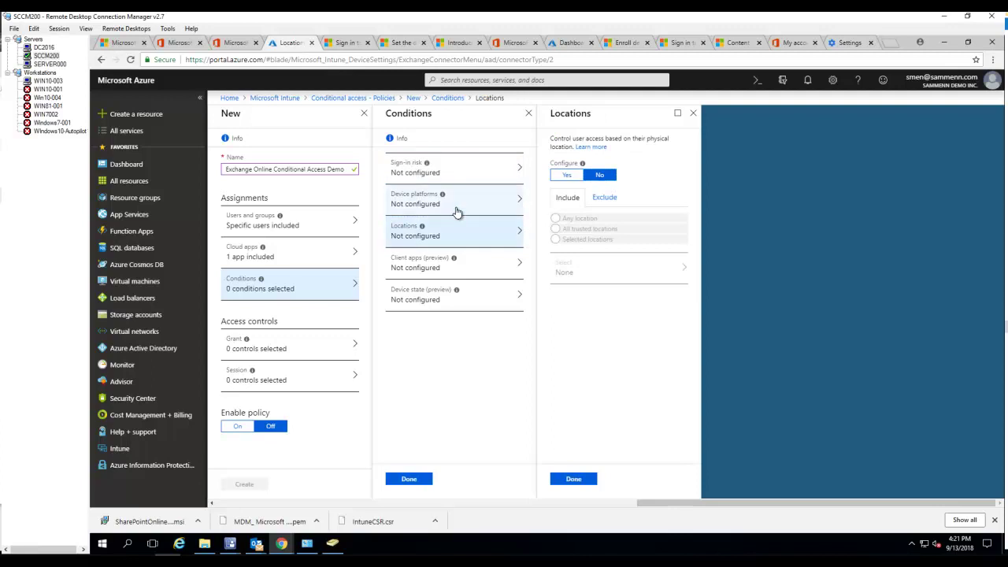
Enable the device platforms condition with all platforms, including unsupported ones.
left_click(457, 211)
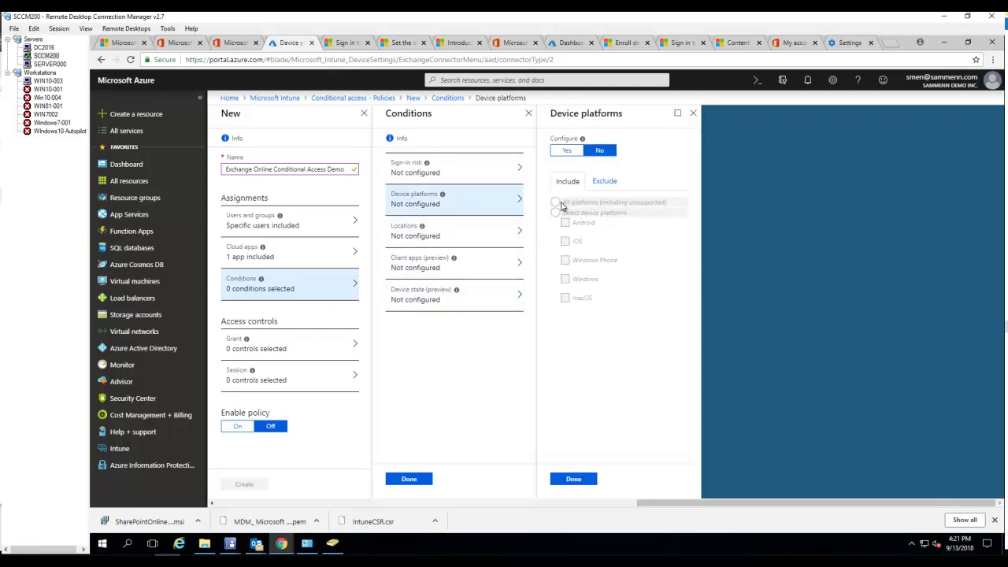
left_click(566, 151)
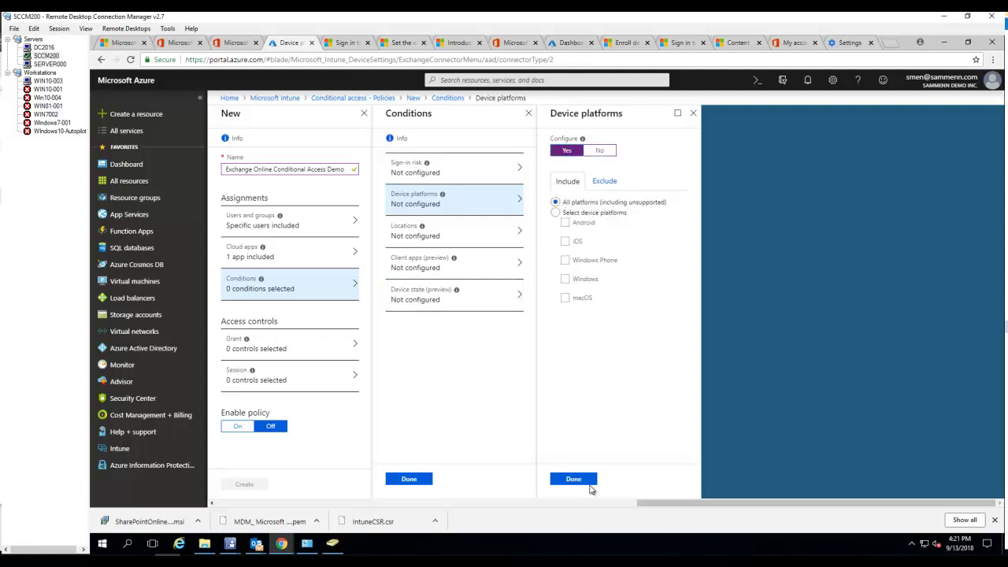
left_click(587, 480)
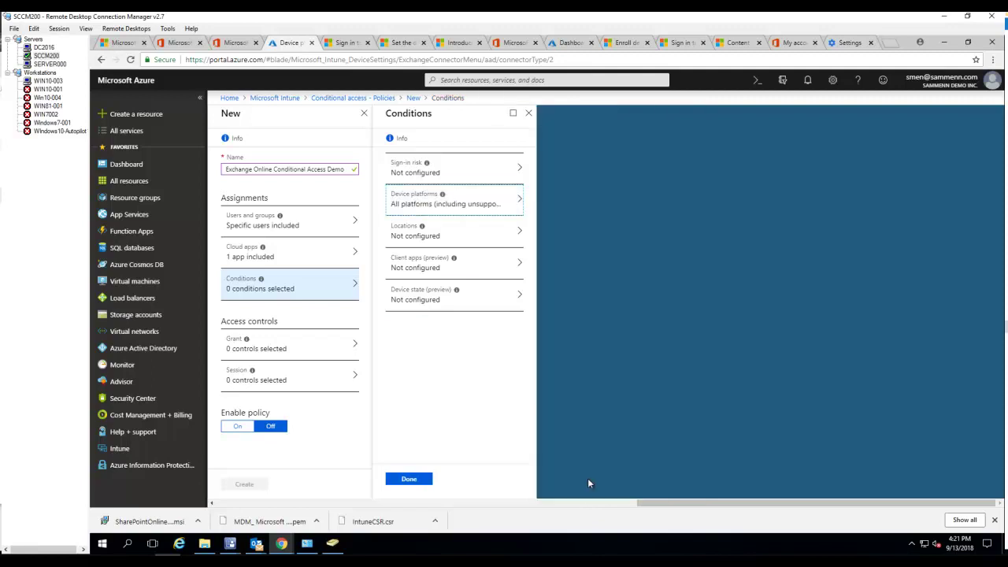
Restrict the device platforms condition to selected platforms, including Android and iOS.
left_click(490, 213)
left_click(556, 213)
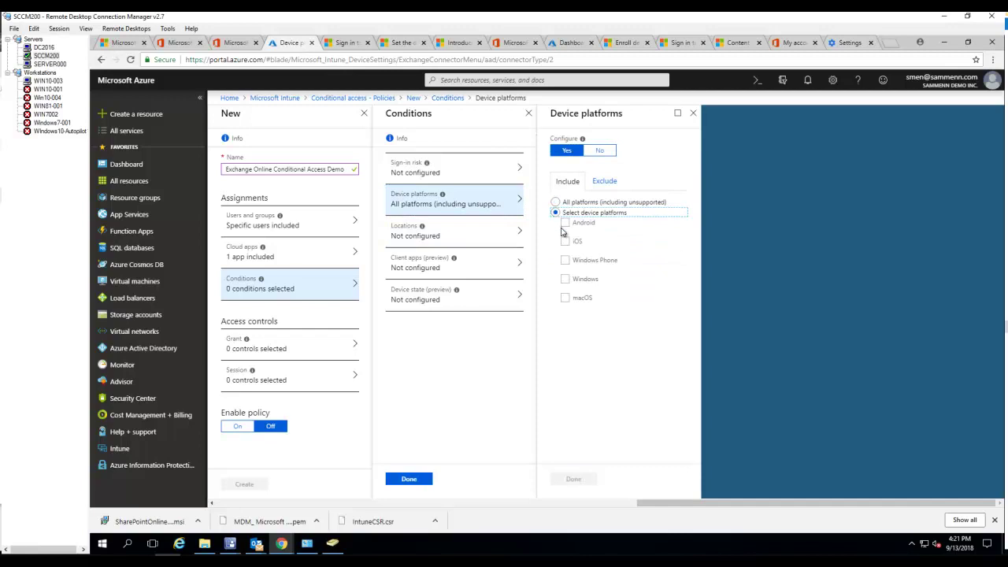
left_click(564, 224)
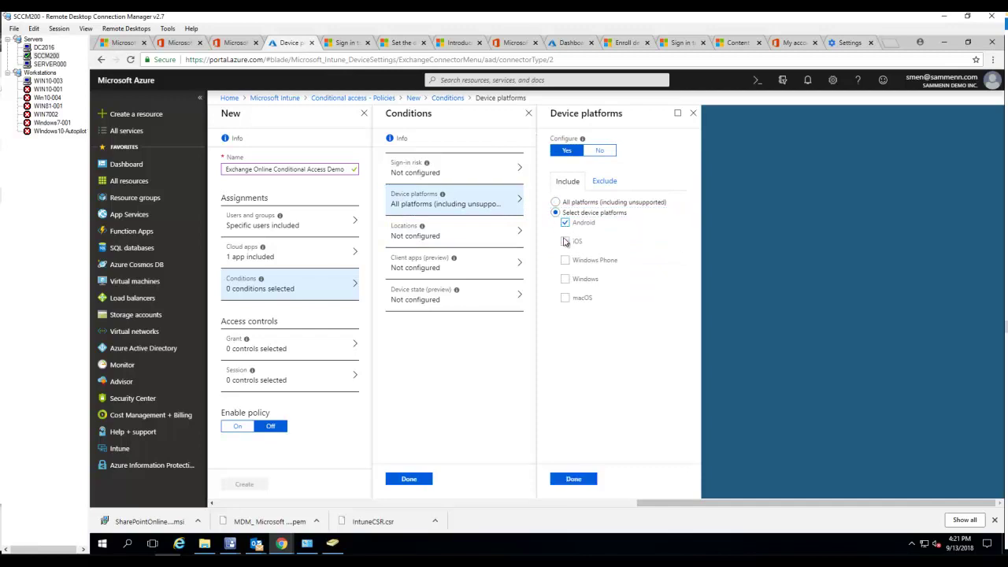
left_click(581, 479)
Enable the client apps condition and set which browser, mobile and desktop clients the policy applies to.
left_click(471, 237)
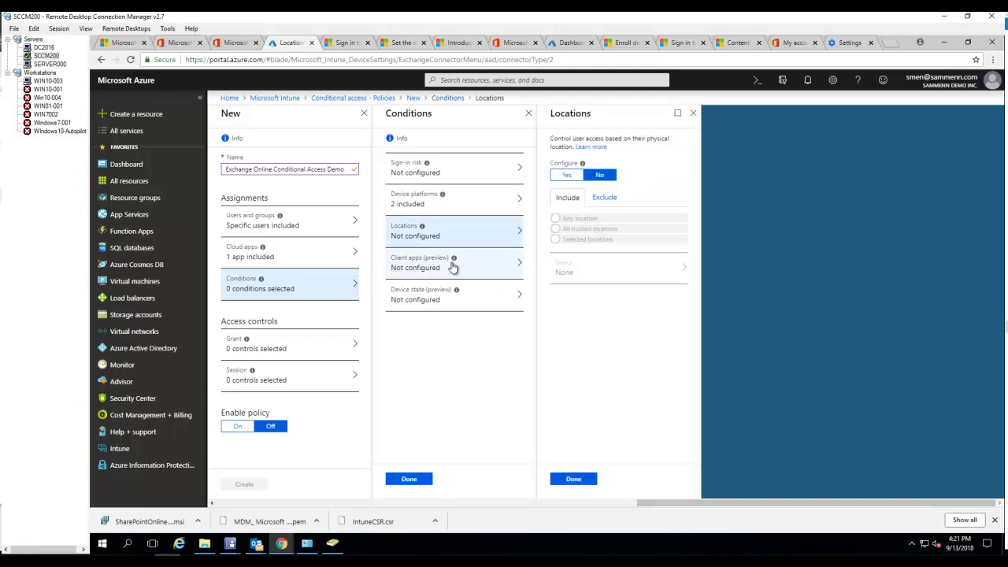
left_click(447, 270)
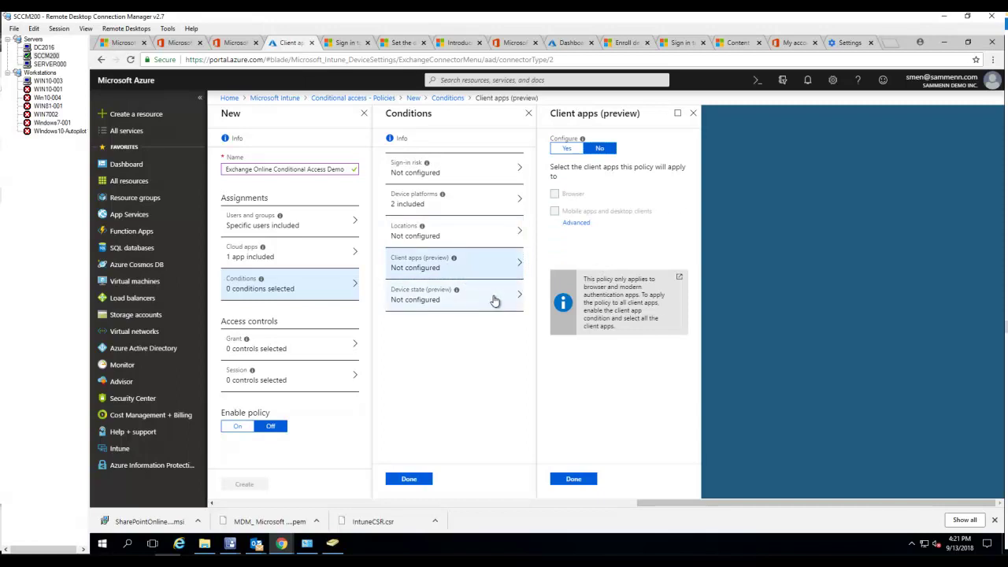
left_click(565, 149)
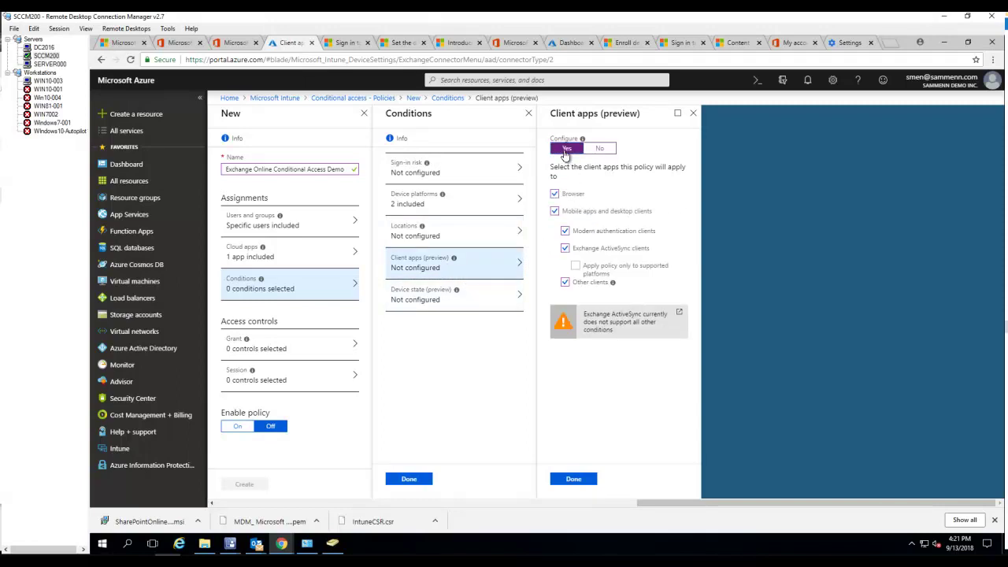
left_click(564, 231)
left_click(583, 478)
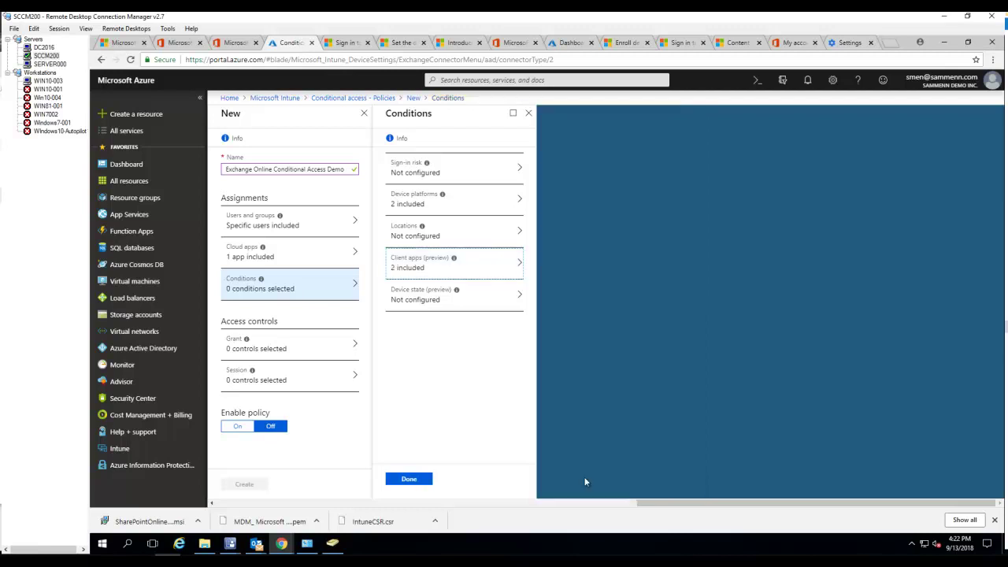
left_click(465, 294)
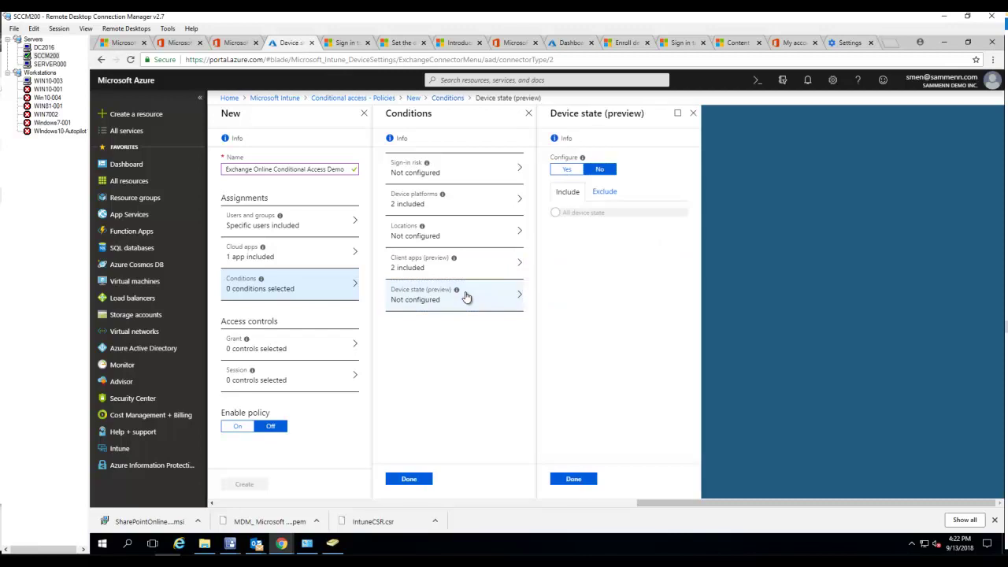
left_click(567, 169)
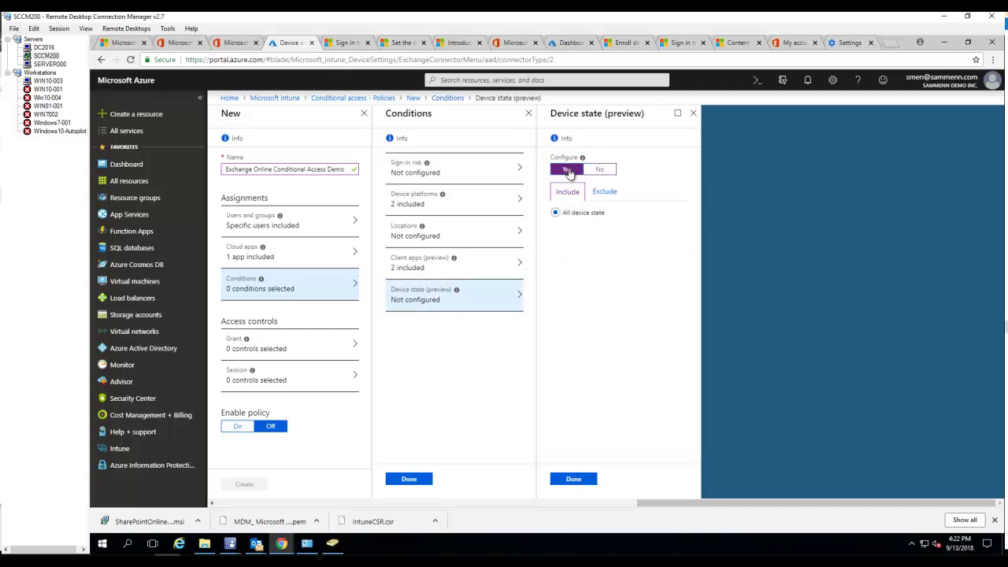
left_click(600, 169)
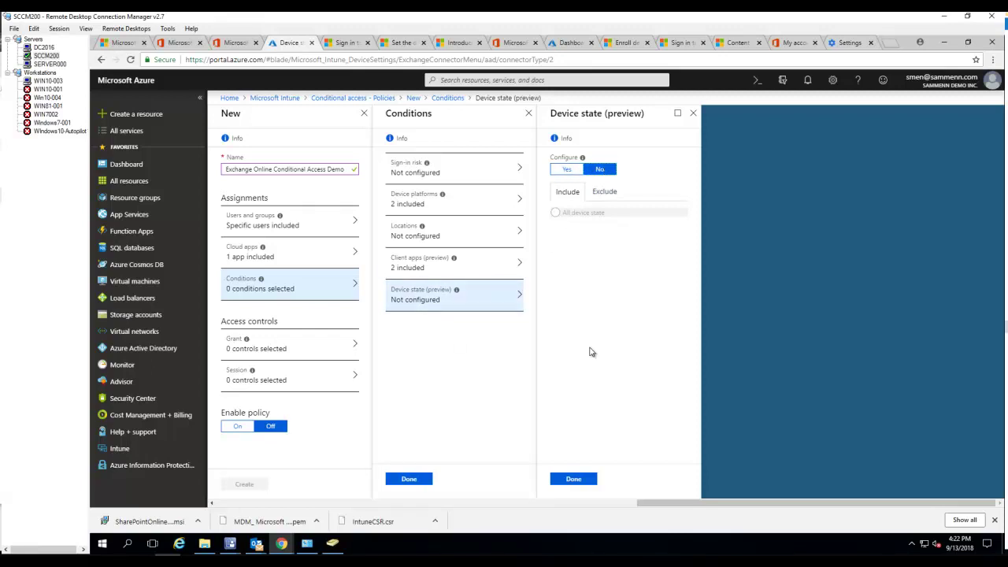
left_click(576, 479)
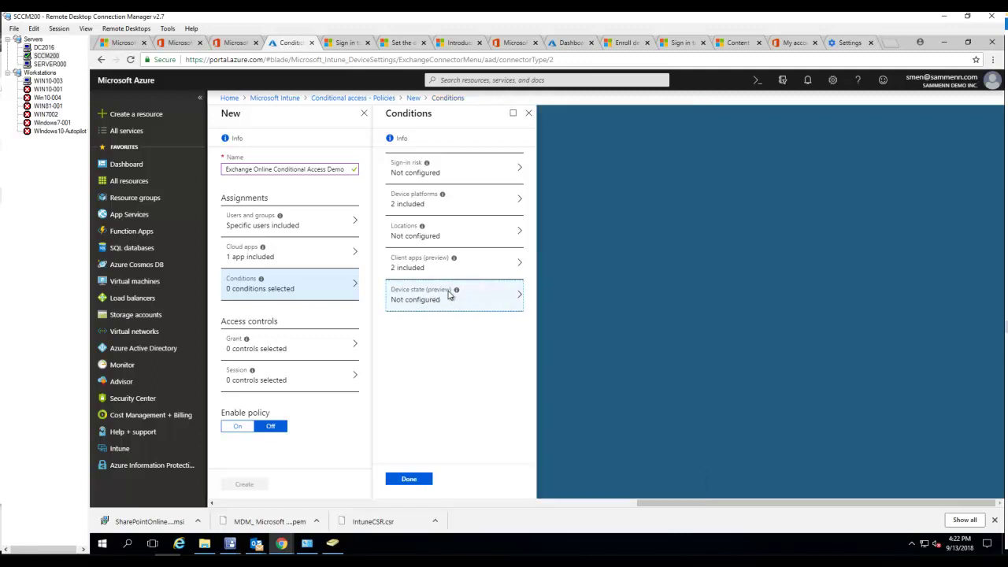
Save the configured device platforms and client apps conditions to the policy, keeping the unsaved edits.
left_click(313, 351)
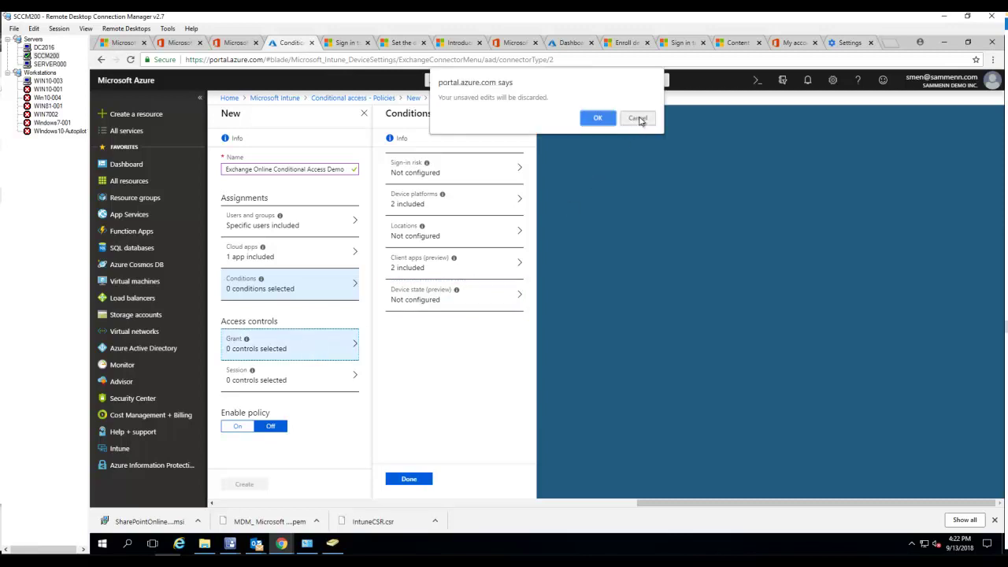
left_click(637, 116)
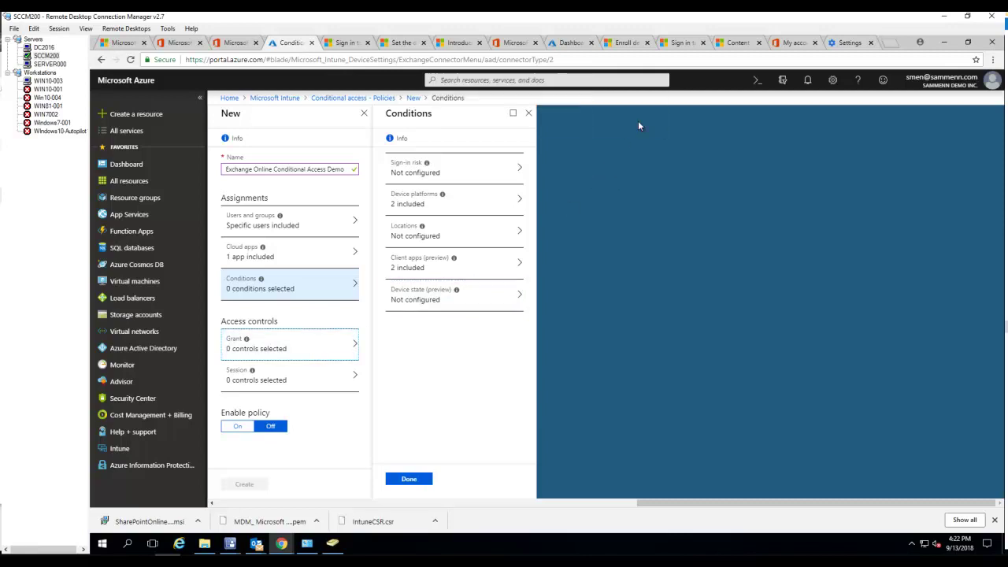
left_click(409, 482)
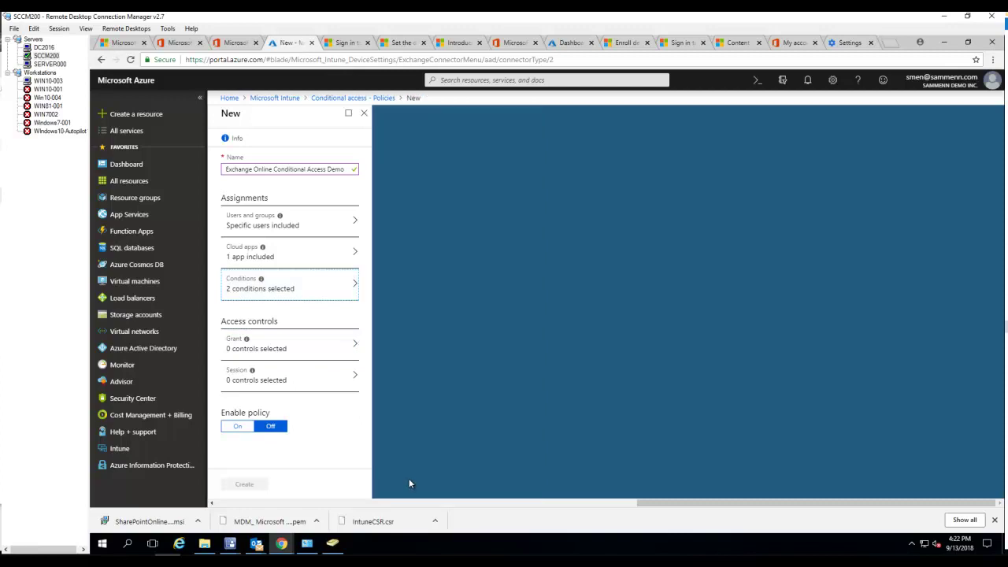
Set the policy's grant control to allow access only when the device is marked as compliant.
left_click(311, 350)
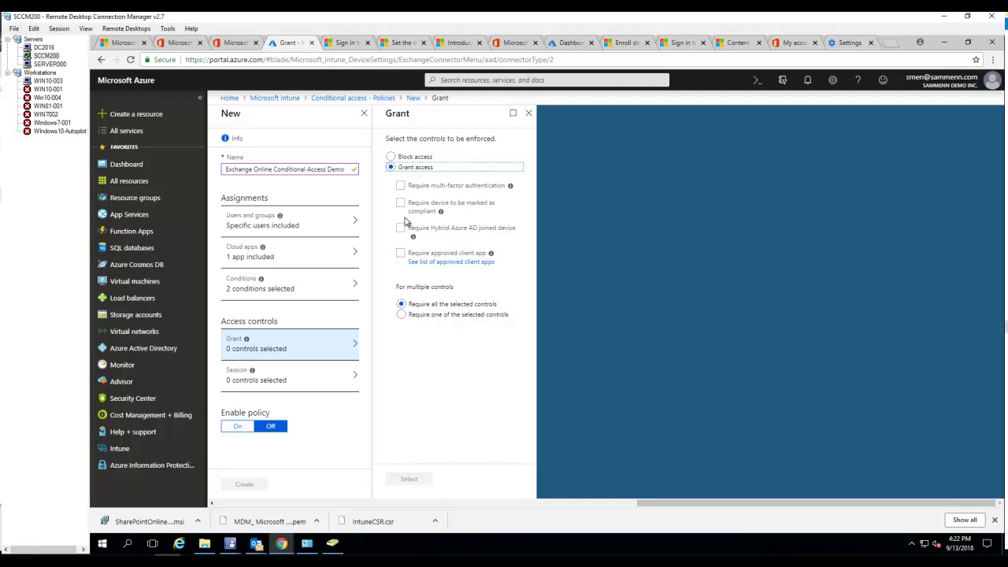
left_click(401, 203)
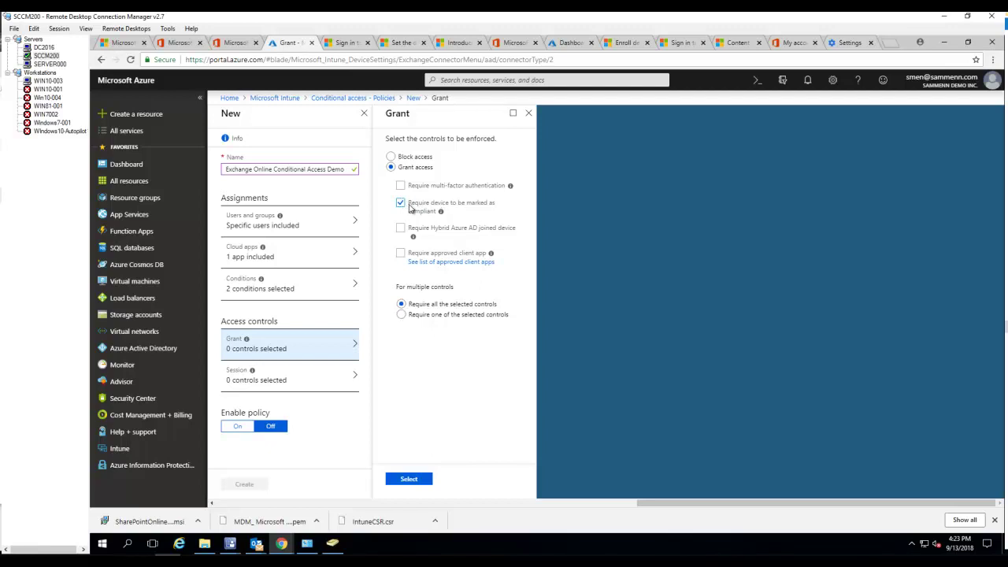
left_click(418, 482)
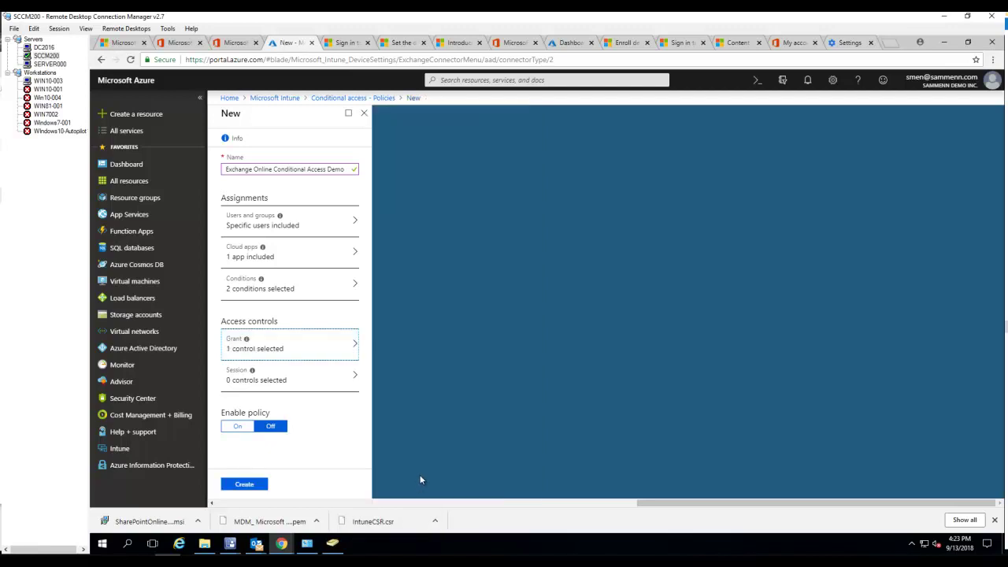
Review the policy's available session controls and leave them without selecting any.
left_click(337, 384)
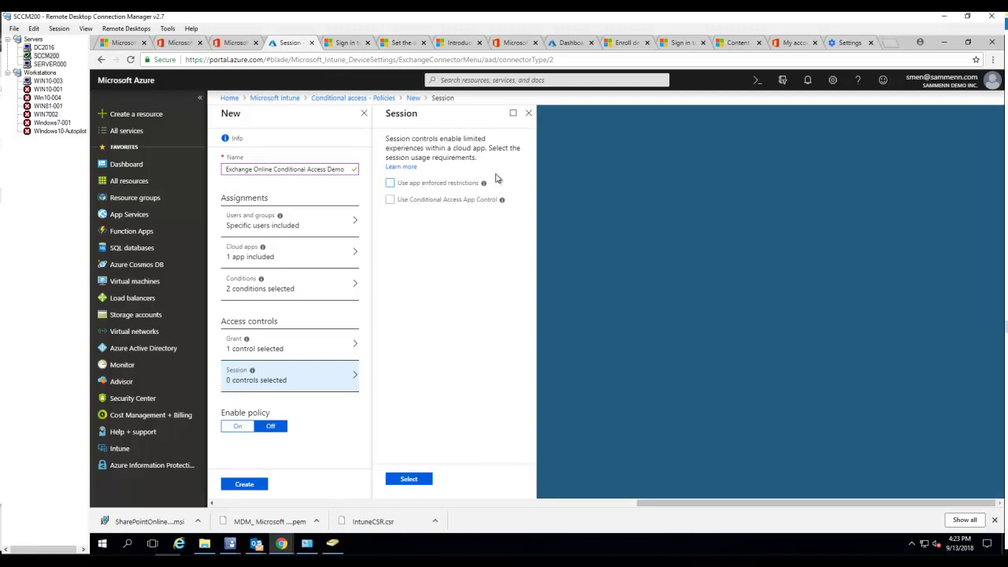
left_click(529, 113)
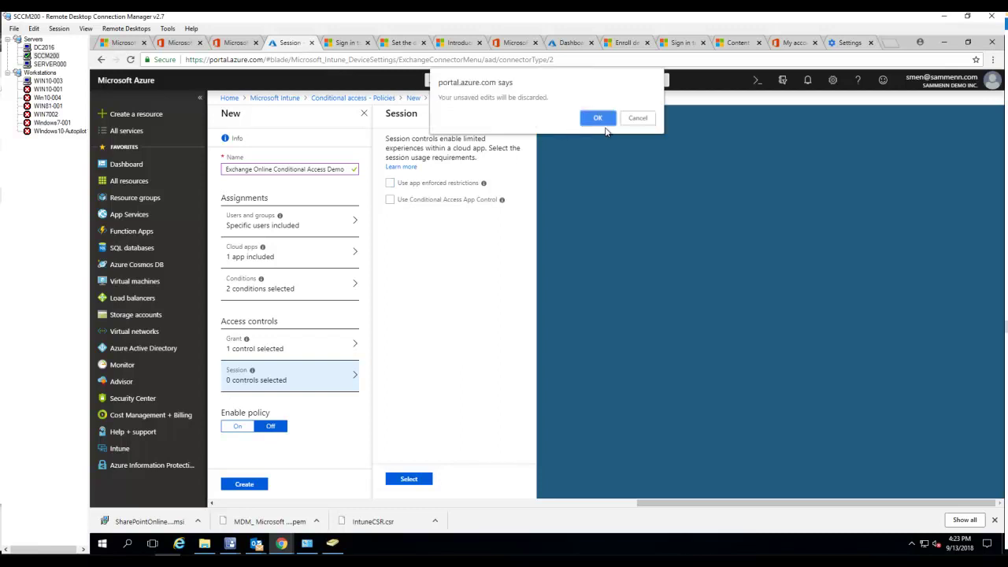
left_click(638, 118)
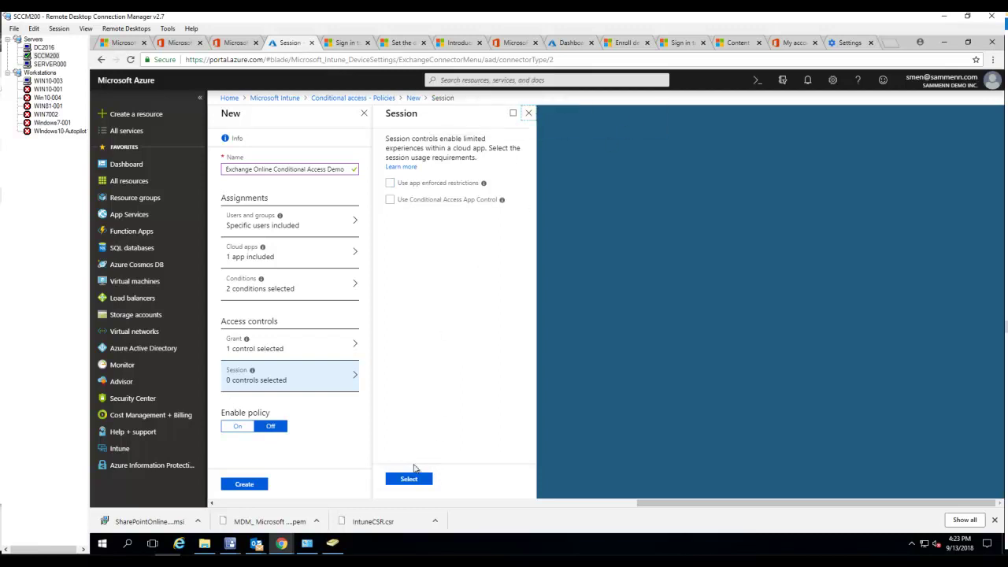
left_click(528, 113)
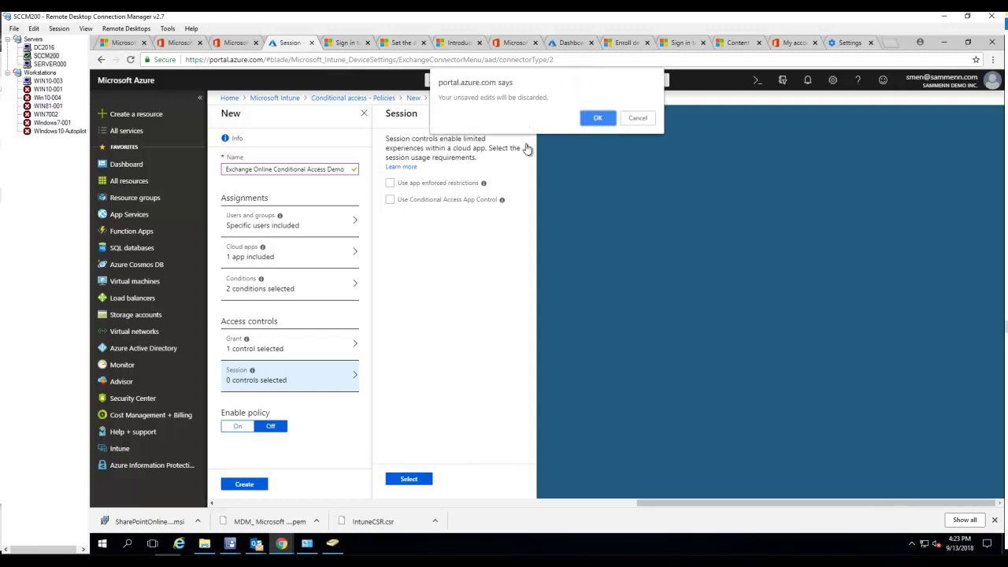
left_click(598, 117)
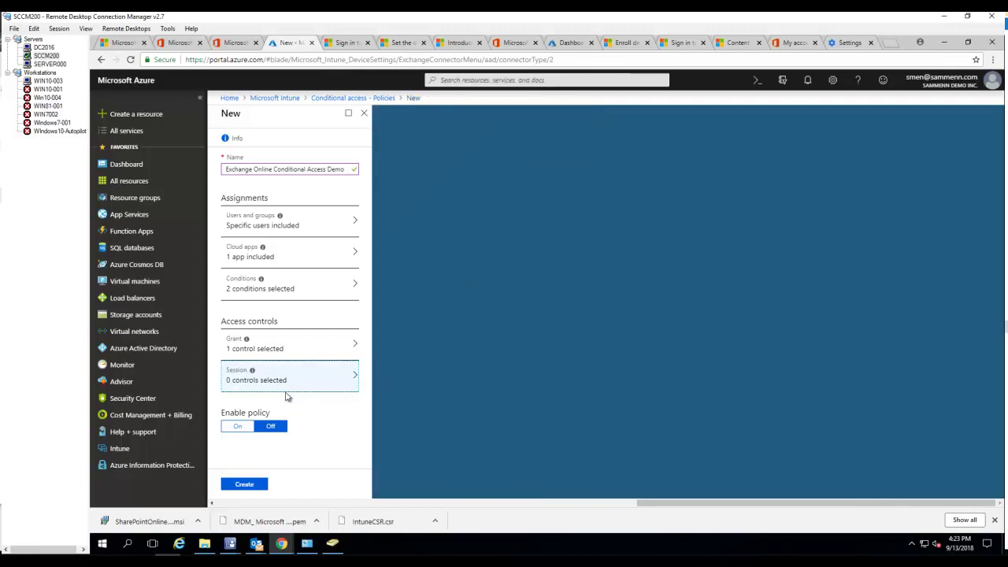
Enable the Exchange Online Conditional Access Demo policy and create it.
left_click(238, 428)
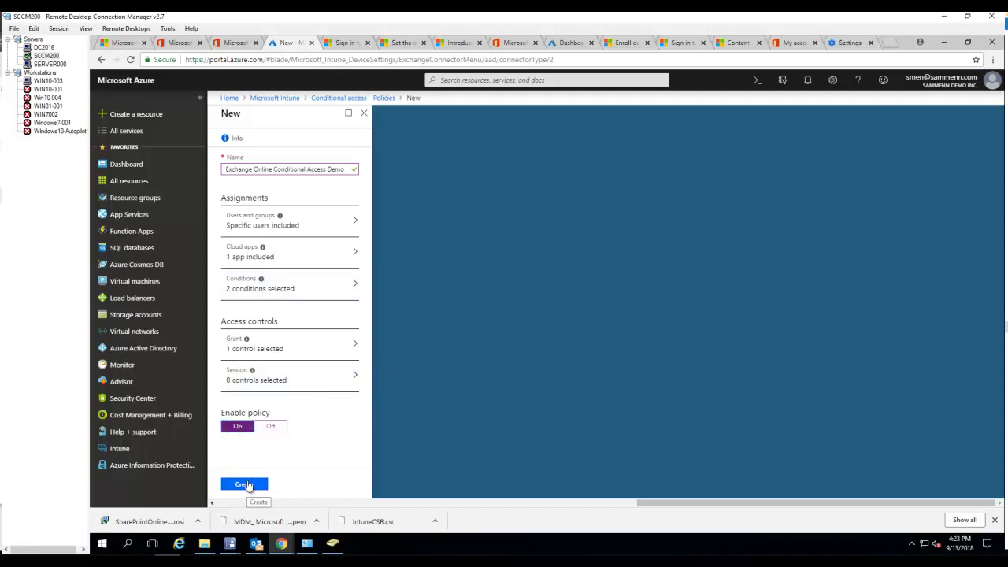
left_click(245, 483)
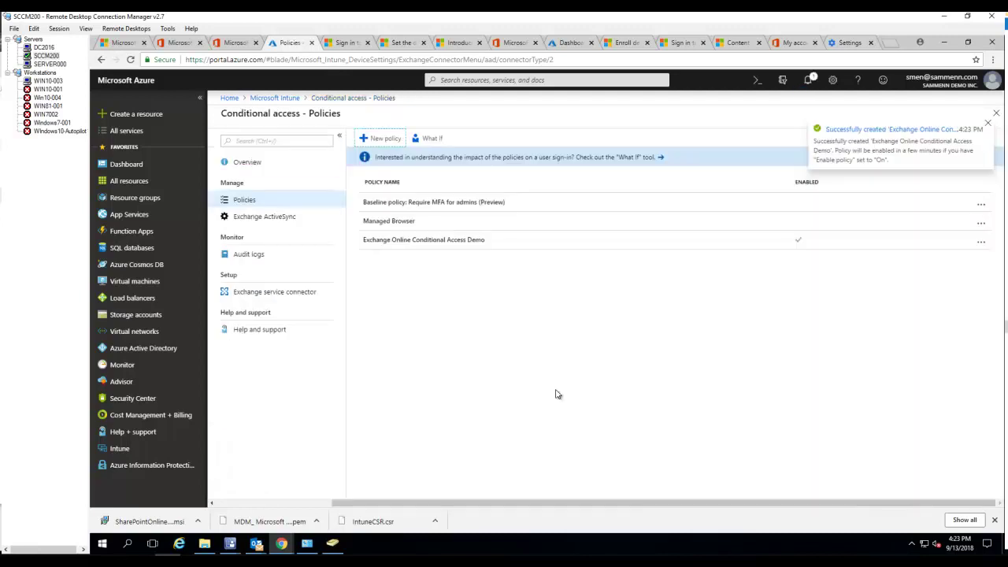